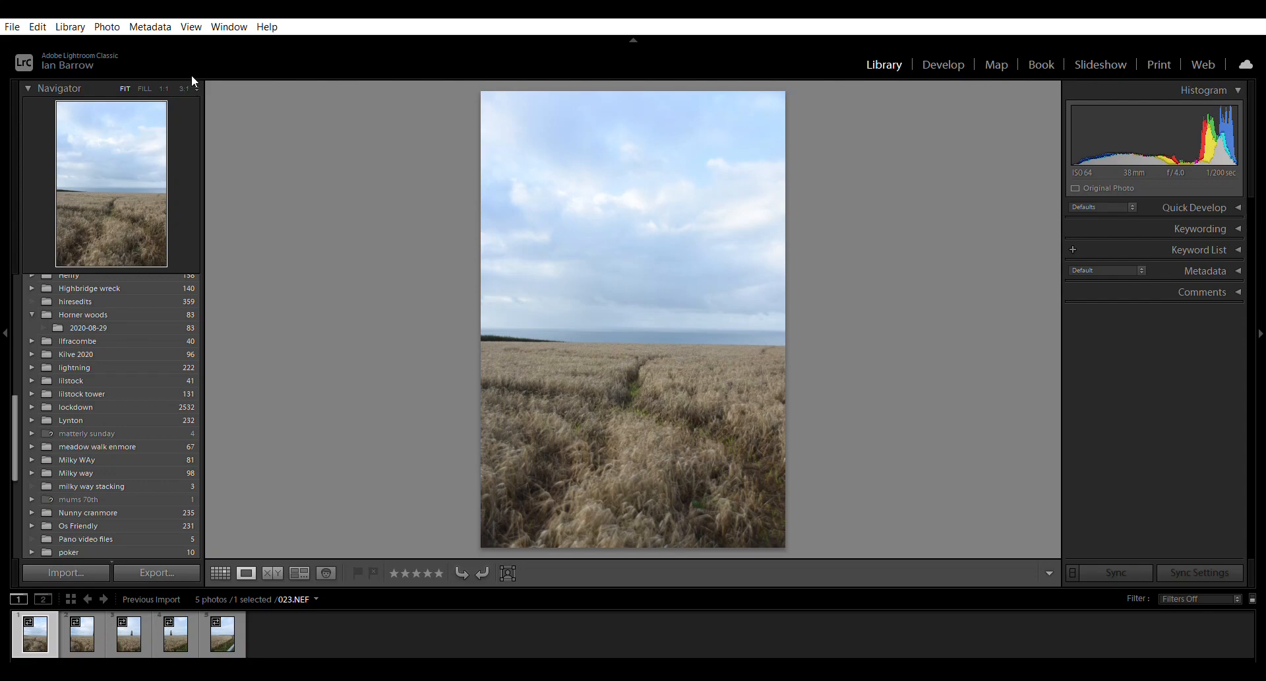
- Look through the five wheat field photos, 023.NEF to 027.NEF, at full size
{"action": "key", "text": "d"}
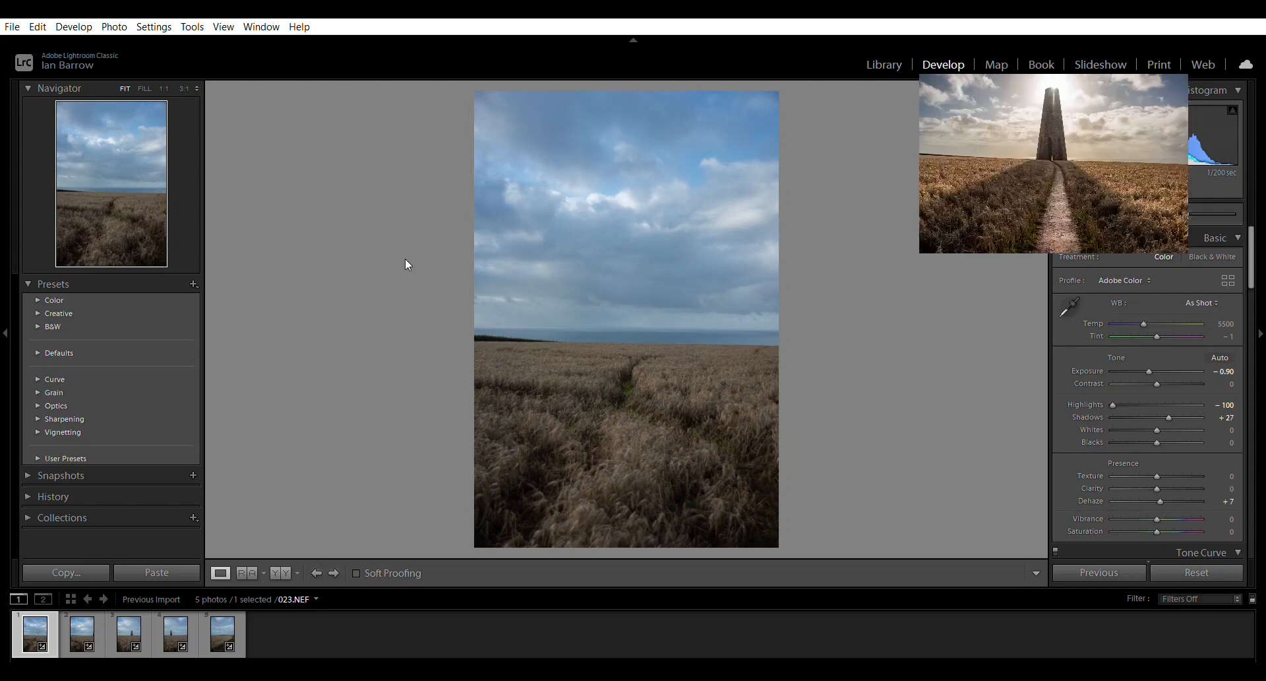
{"action": "key", "text": "e"}
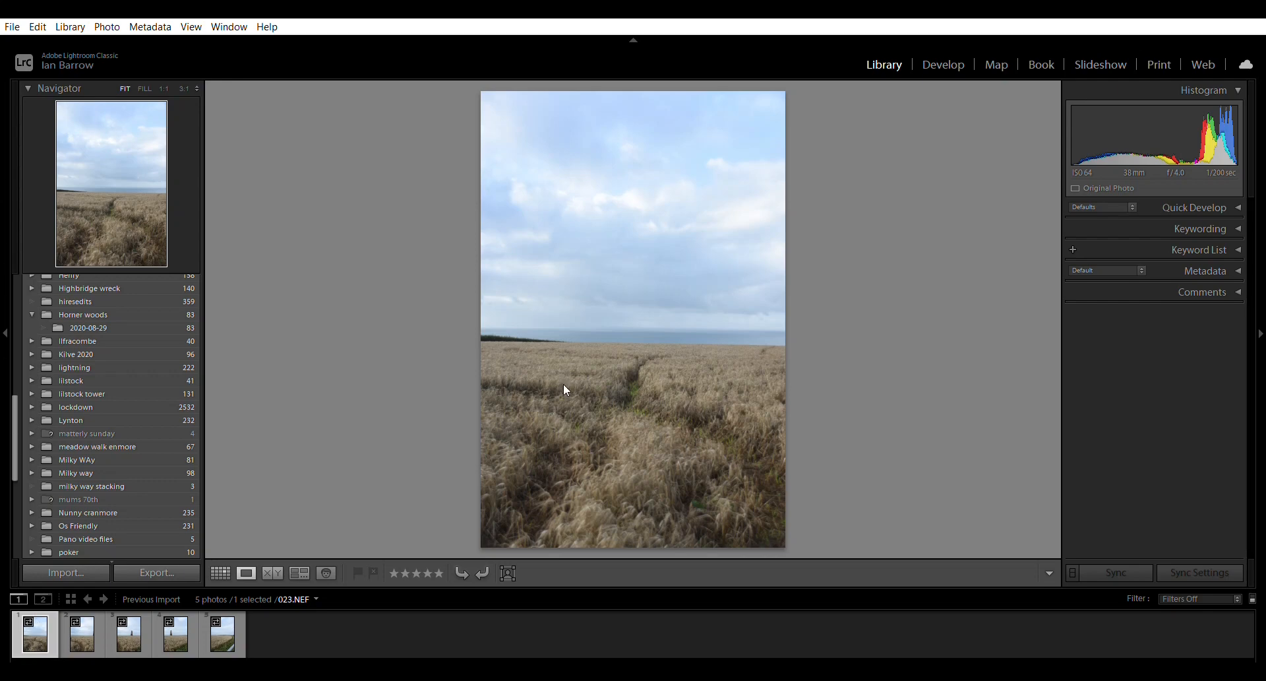
{"action": "key", "text": "Right"}
{"action": "key", "text": "Right"}
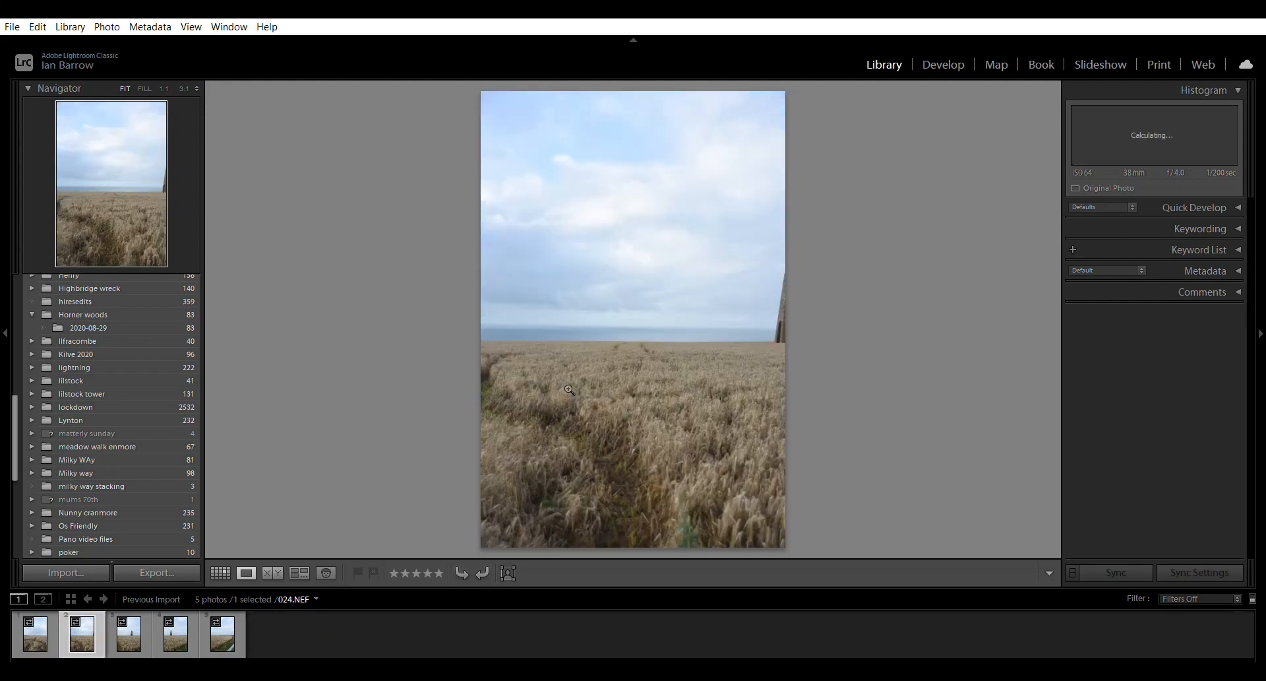
{"action": "key", "text": "Right"}
{"action": "key", "text": "Right"}
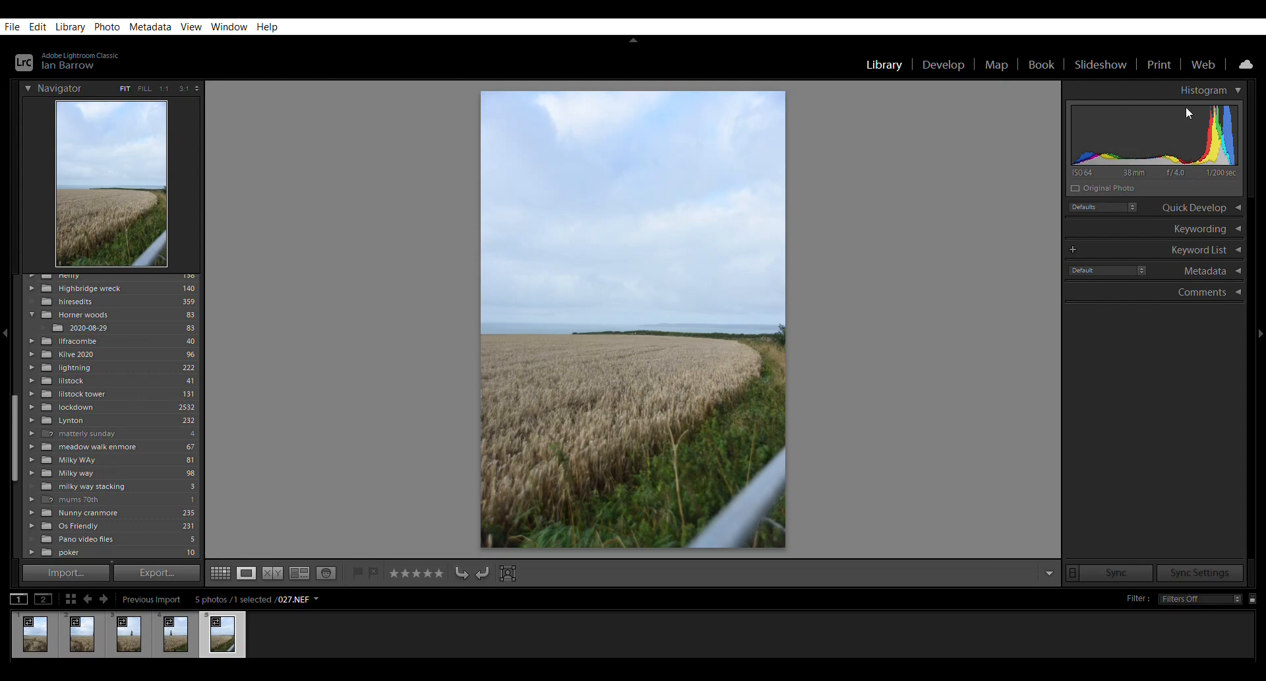
{"action": "key", "text": "Right"}
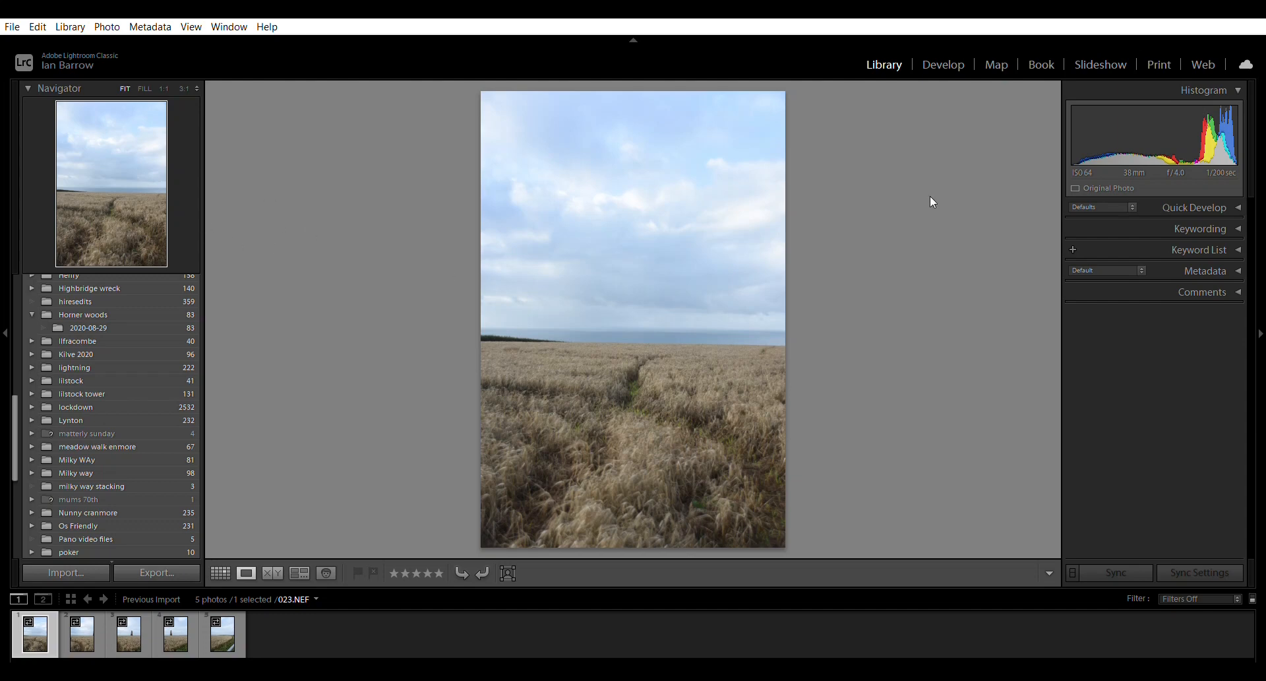
- Develop photo 023.NEF with Highlights -100, Shadows +27, Exposure -0.90 and Dehaze +7
{"action": "left_click", "coordinate": [952, 61]}
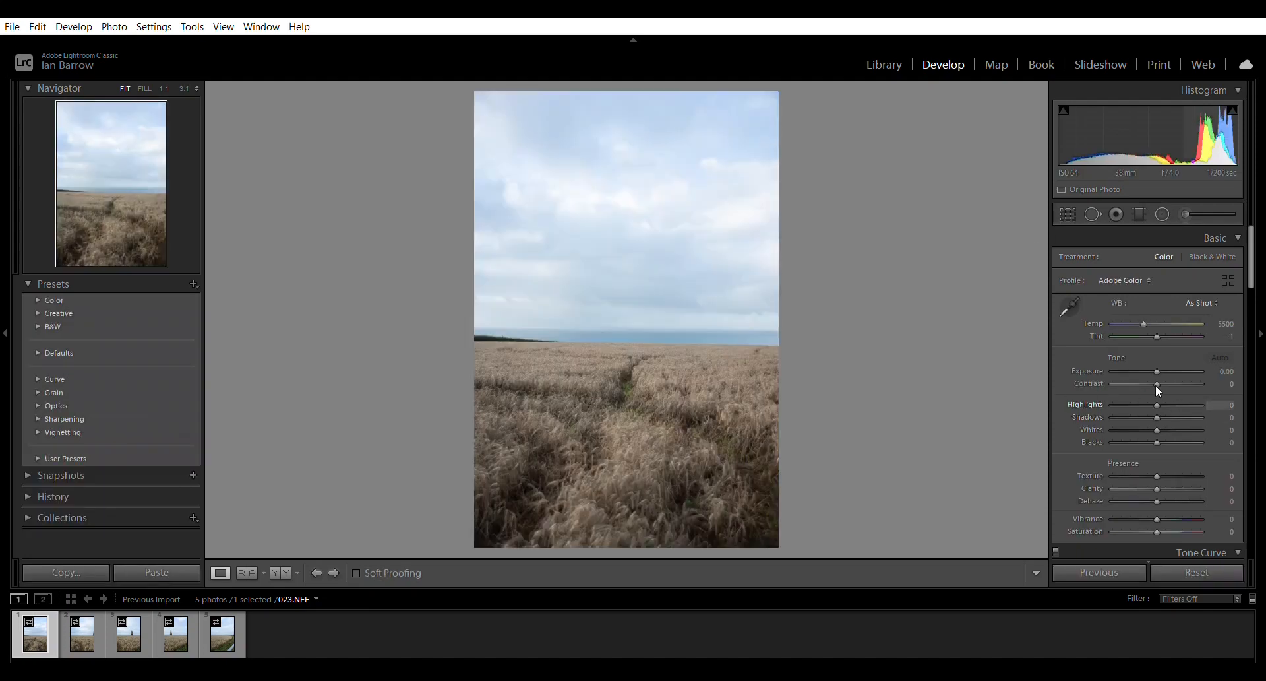
{"action": "left_click_drag", "start_coordinate": [1155, 385], "coordinate": [1109, 388]}
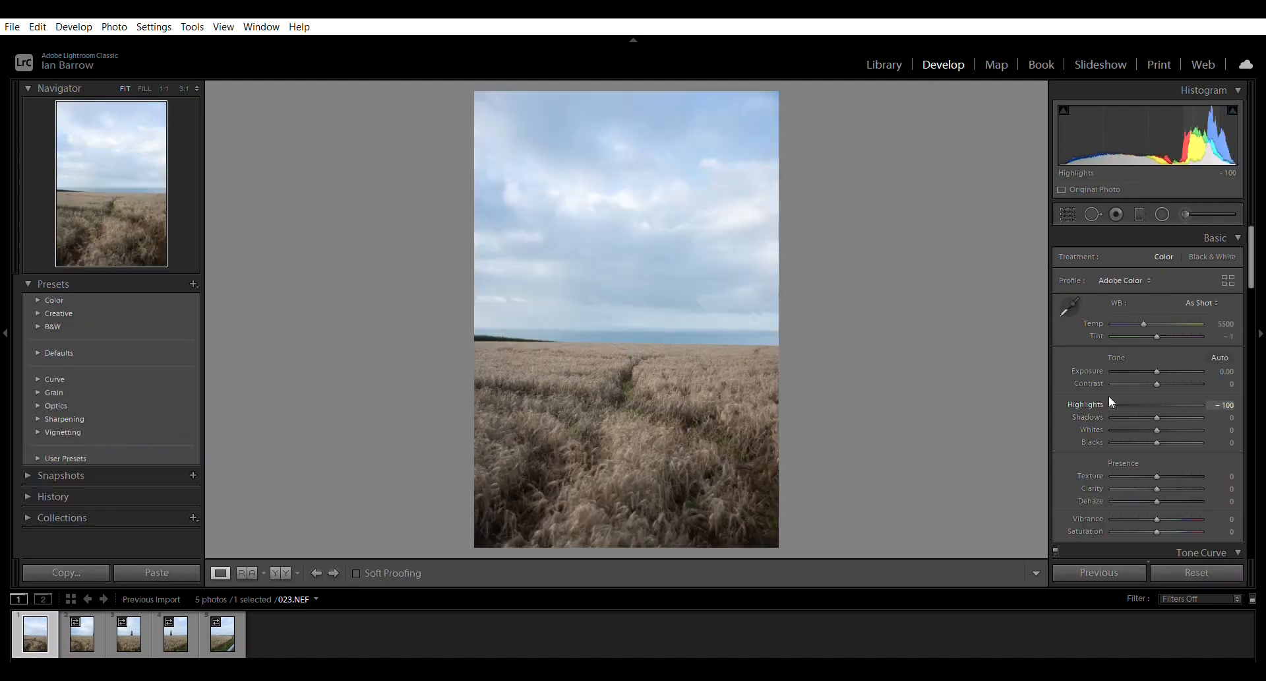
{"action": "left_click_drag", "start_coordinate": [1167, 400], "coordinate": [1169, 400]}
{"action": "left_click_drag", "start_coordinate": [1157, 354], "coordinate": [1149, 361]}
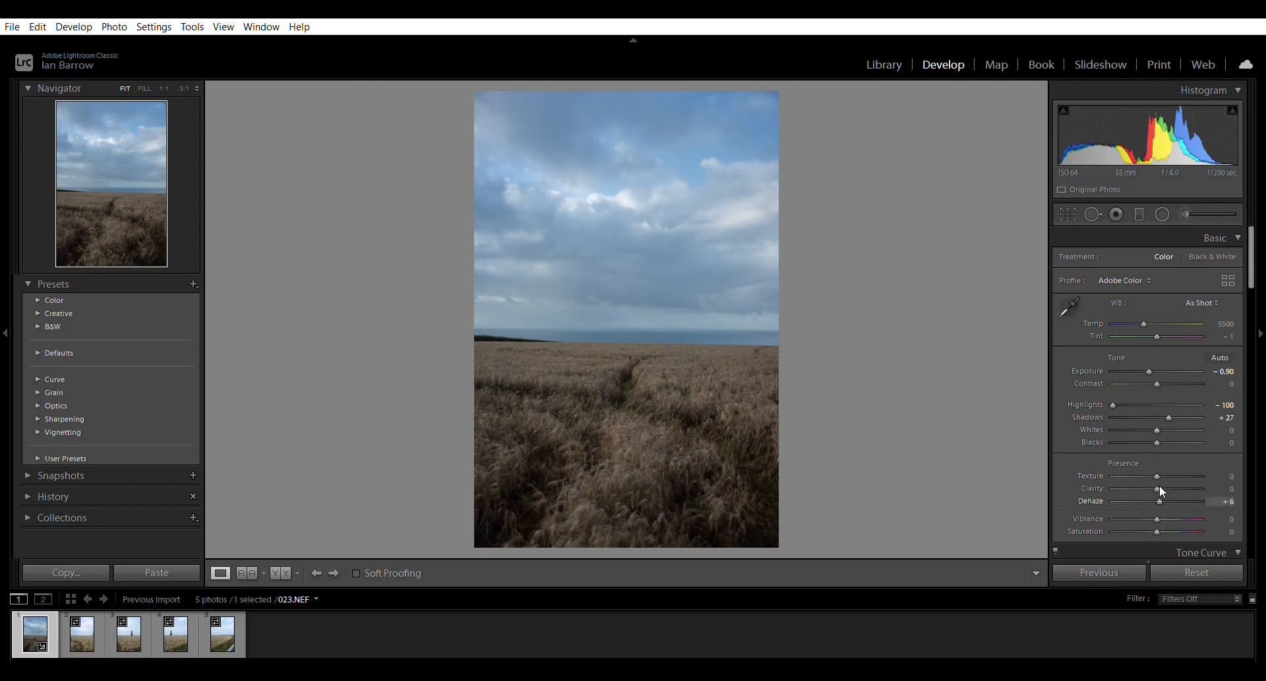
{"action": "left_click_drag", "start_coordinate": [1159, 486], "coordinate": [1160, 486]}
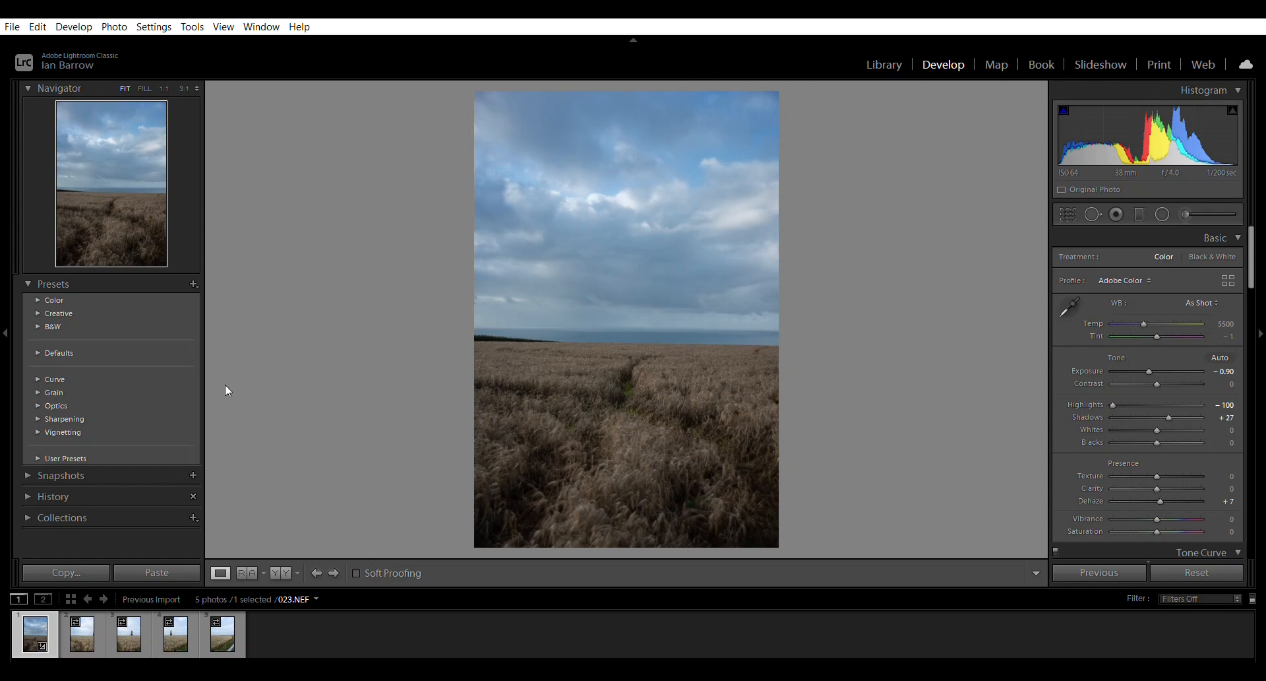
- Apply the develop settings of 023.NEF to all five photos and open them for editing in Photoshop
{"action": "left_click", "coordinate": [227, 625], "text": "shift"}
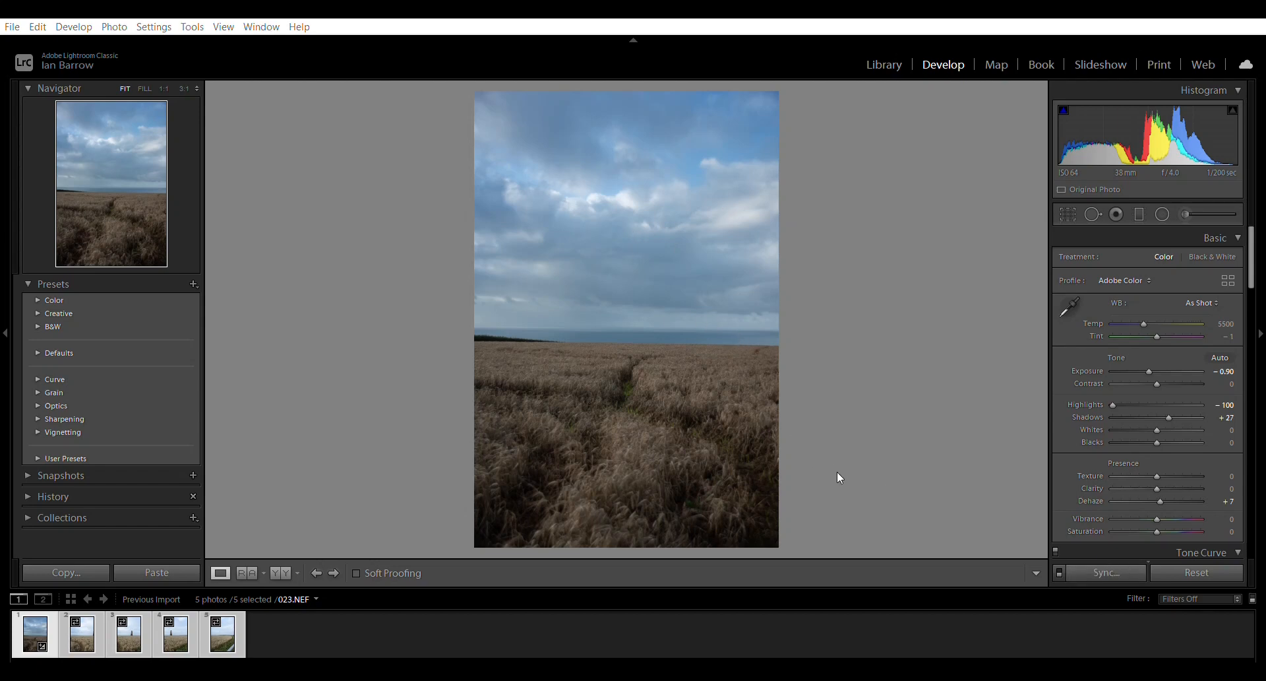
{"action": "key", "text": "ctrl+shift+v"}
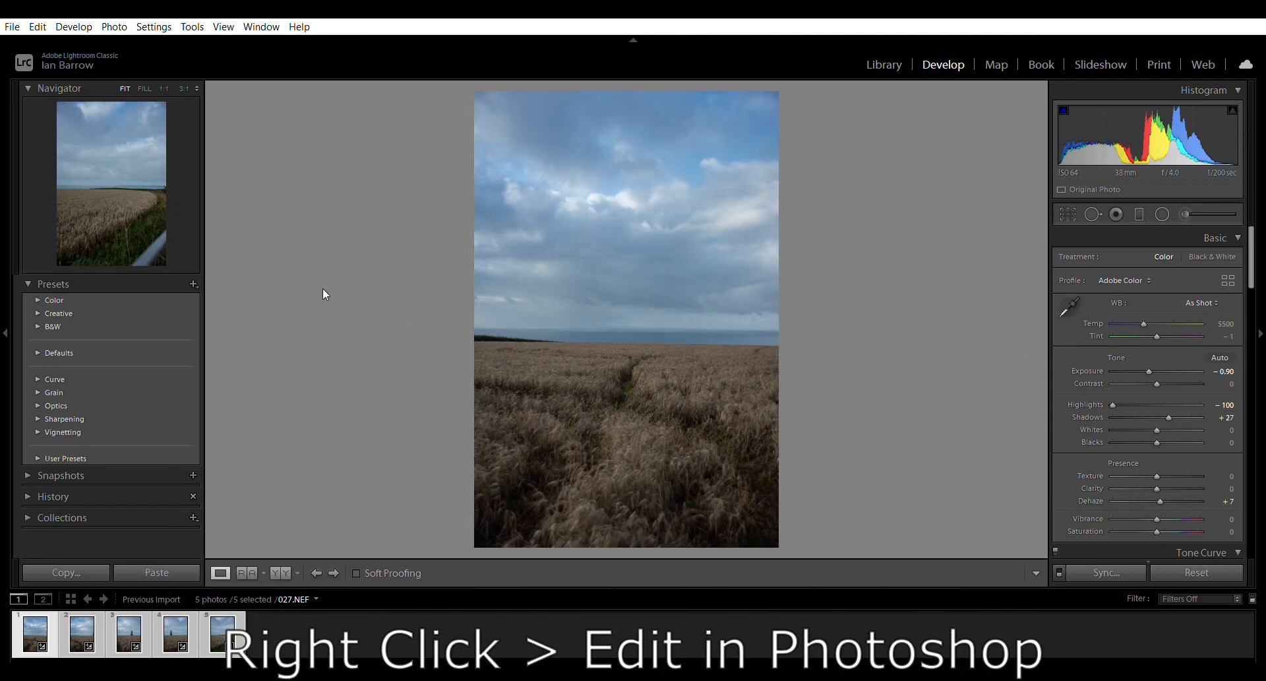
{"action": "right_click", "coordinate": [496, 292]}
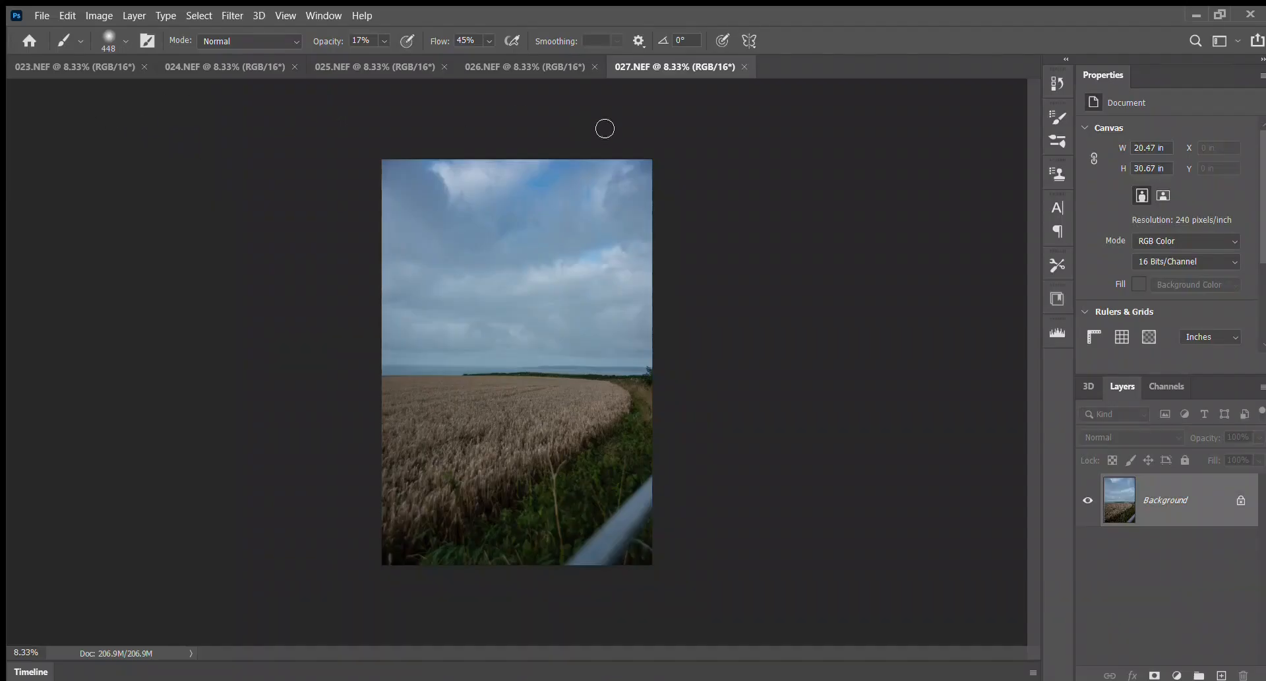
- Check the opened photos one by one, from 026.NEF back to 023.NEF
{"action": "left_click", "coordinate": [556, 66]}
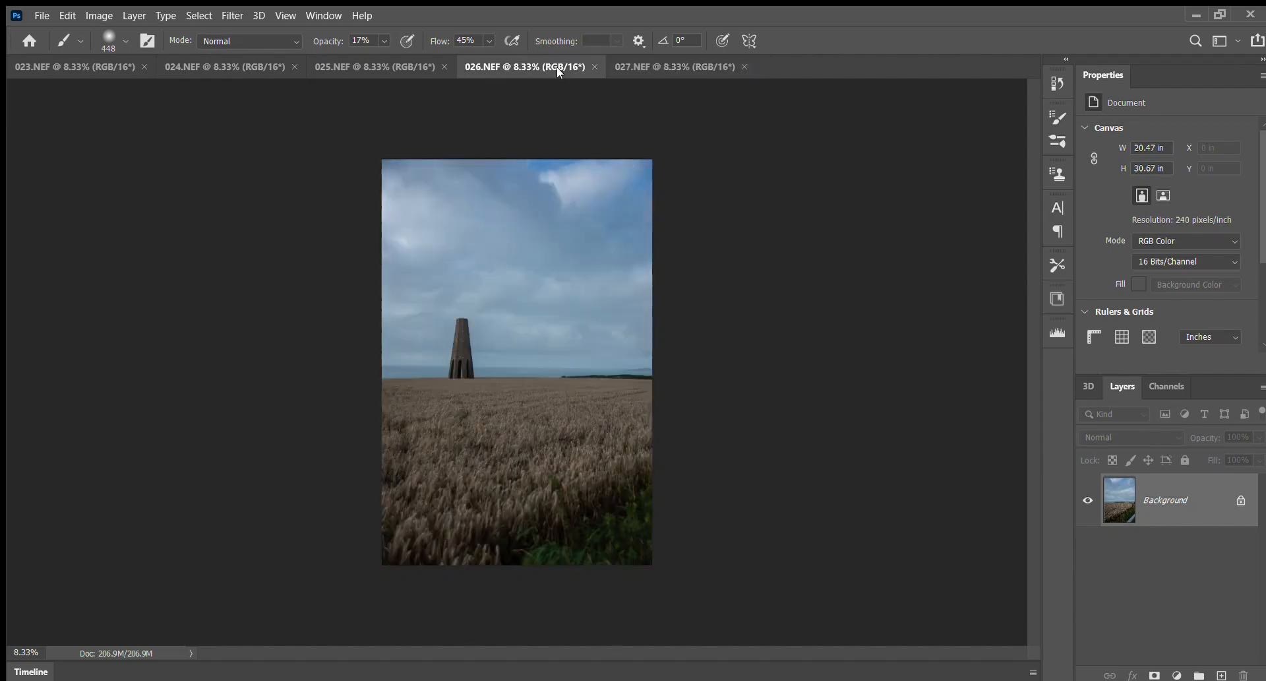
{"action": "left_click", "coordinate": [410, 69]}
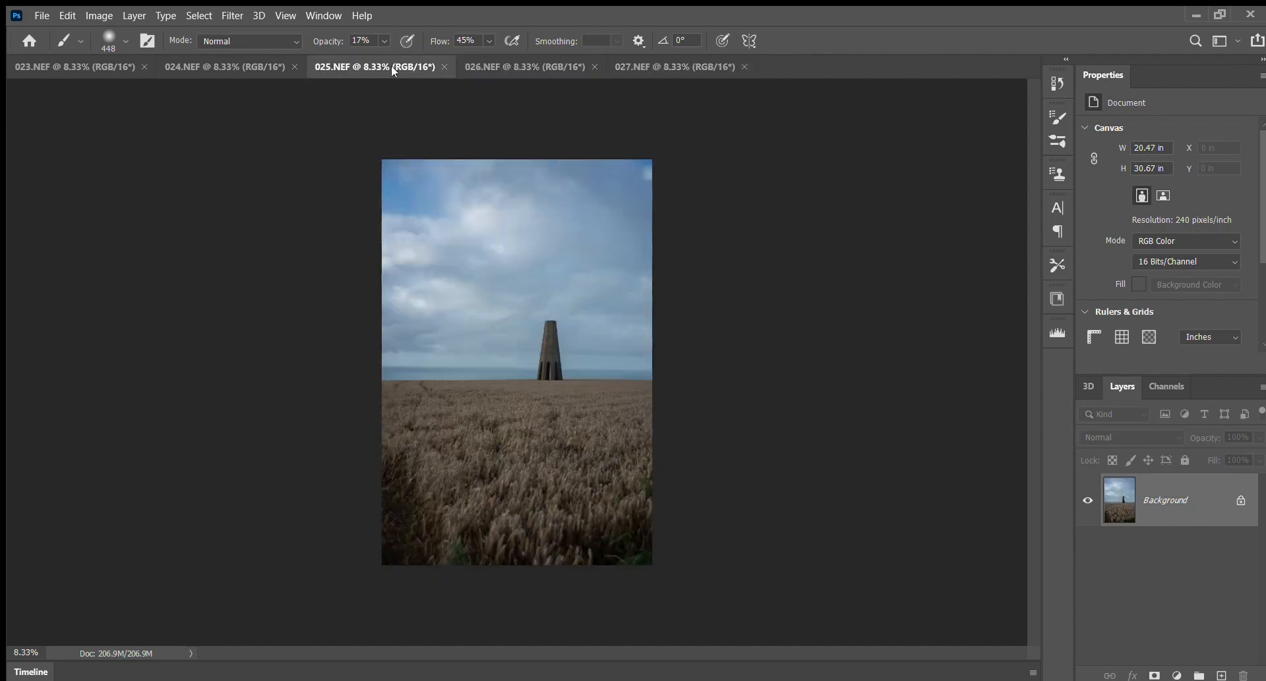
{"action": "left_click", "coordinate": [257, 67]}
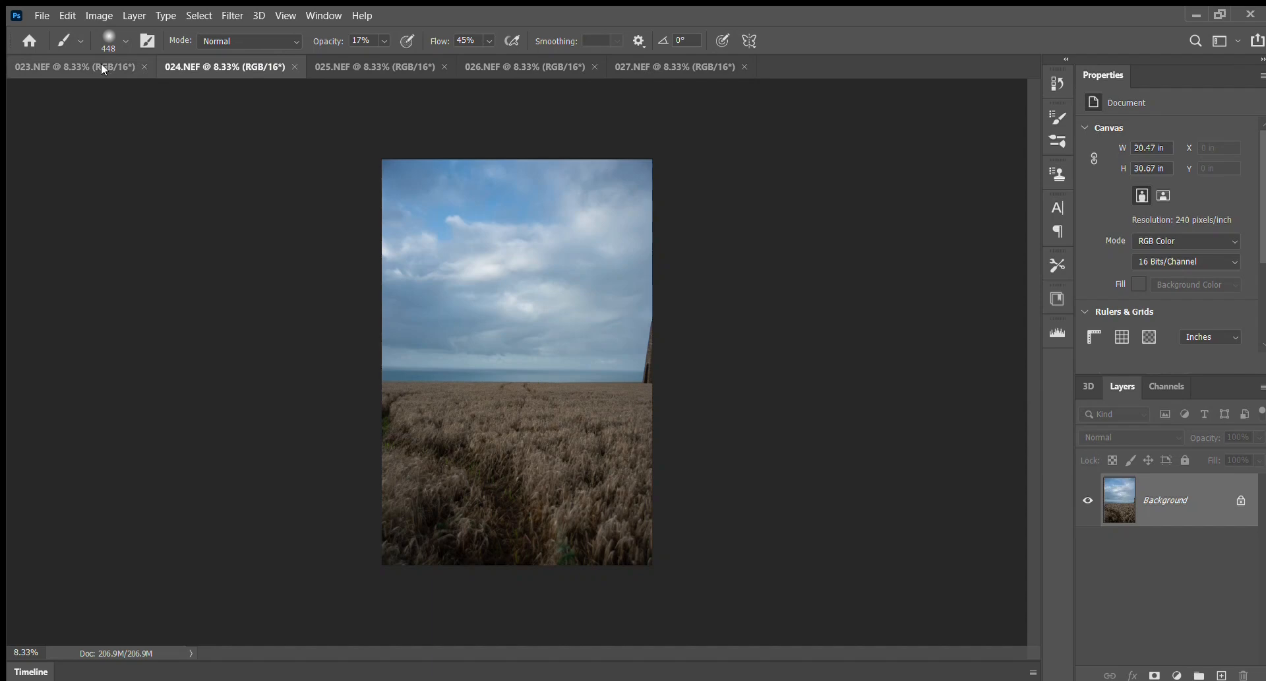
{"action": "left_click", "coordinate": [103, 68]}
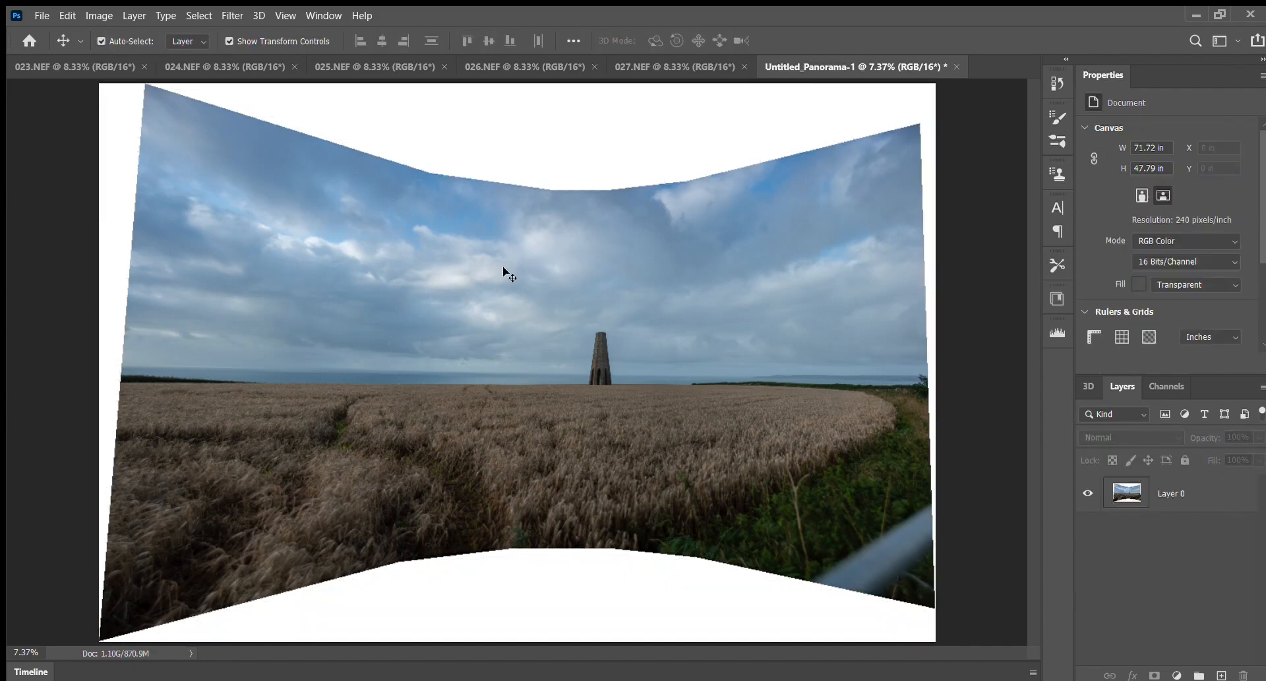
- Crop the merged panorama to about 69.8 by 32.87 in, trimming most of the white border around the image
{"action": "key", "text": "c"}
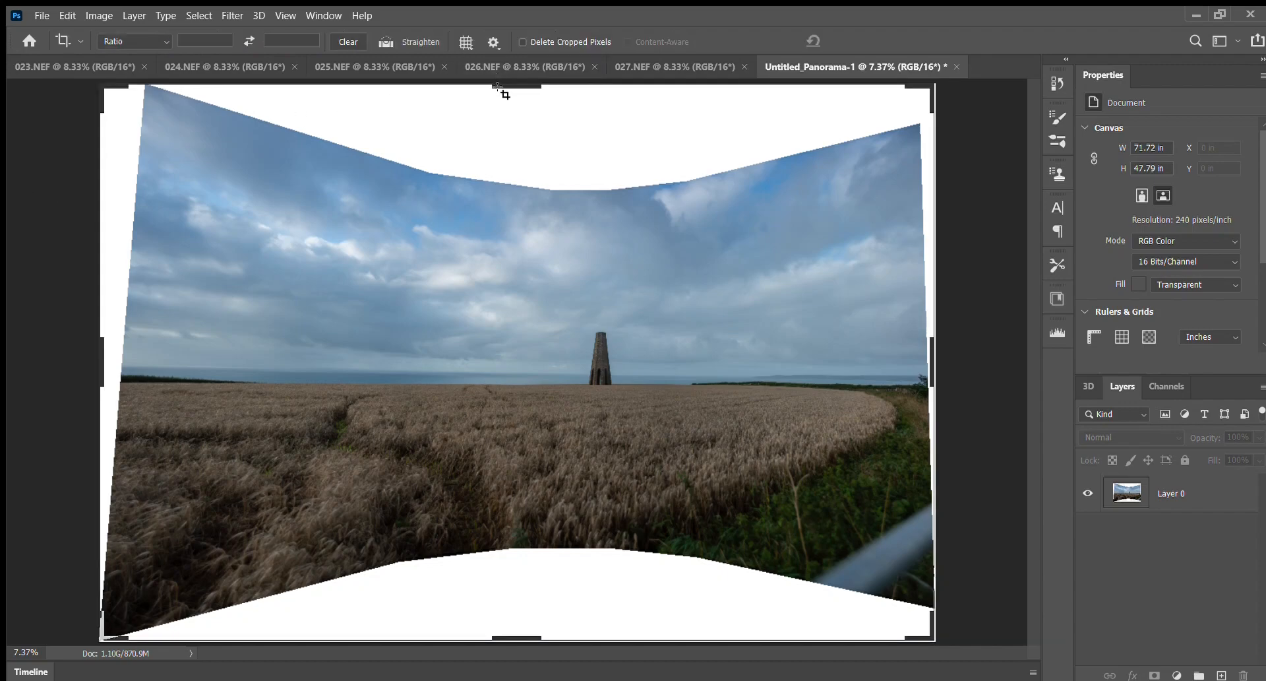
{"action": "left_click", "coordinate": [100, 87]}
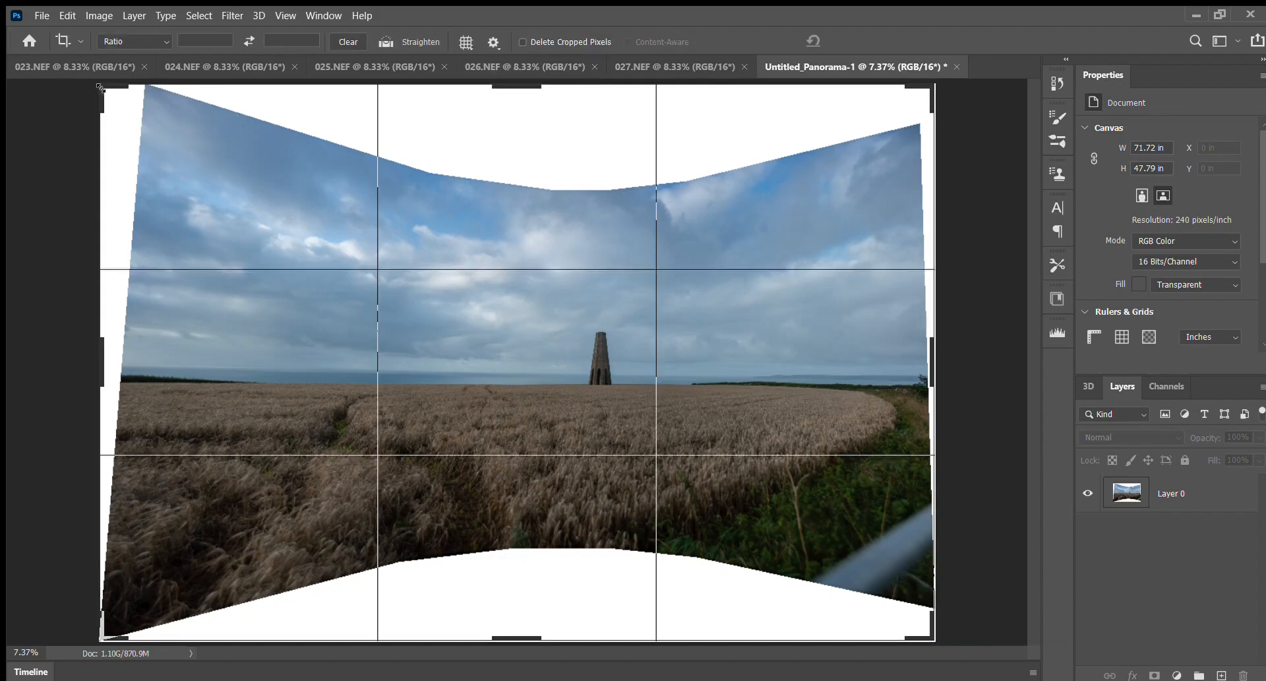
{"action": "left_click_drag", "start_coordinate": [100, 87], "coordinate": [130, 111]}
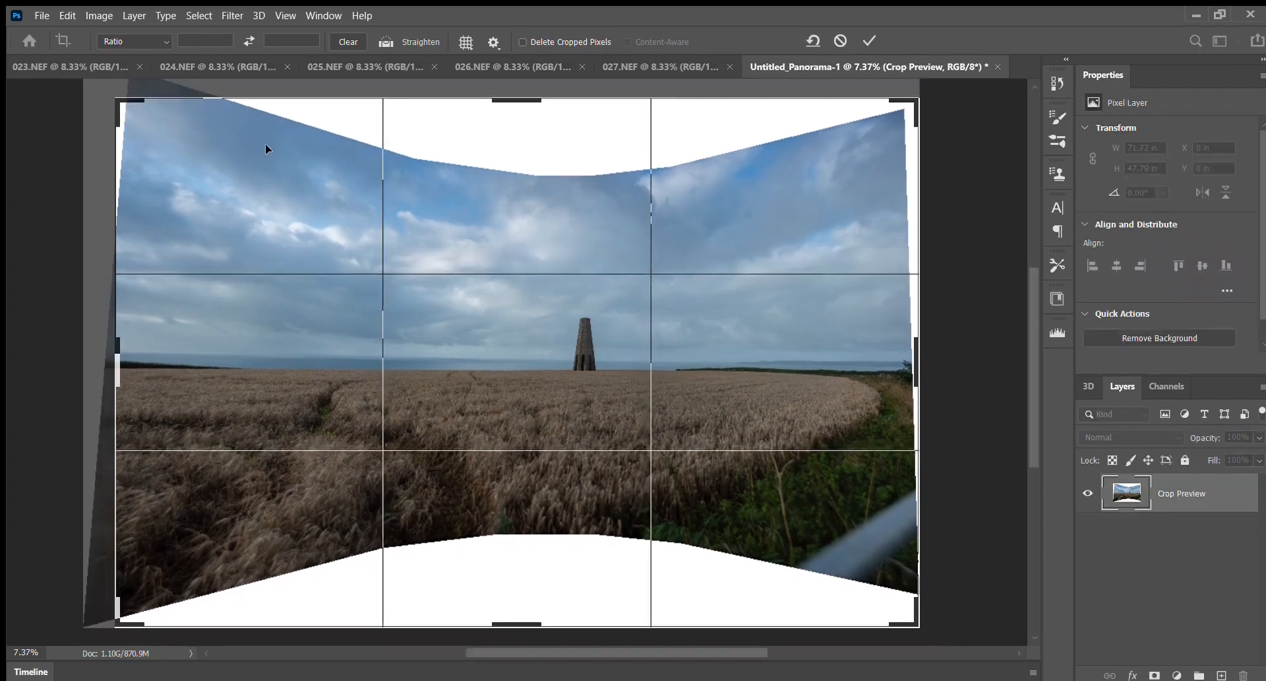
{"action": "left_click_drag", "start_coordinate": [917, 100], "coordinate": [917, 106]}
{"action": "left_click_drag", "start_coordinate": [521, 102], "coordinate": [521, 184]}
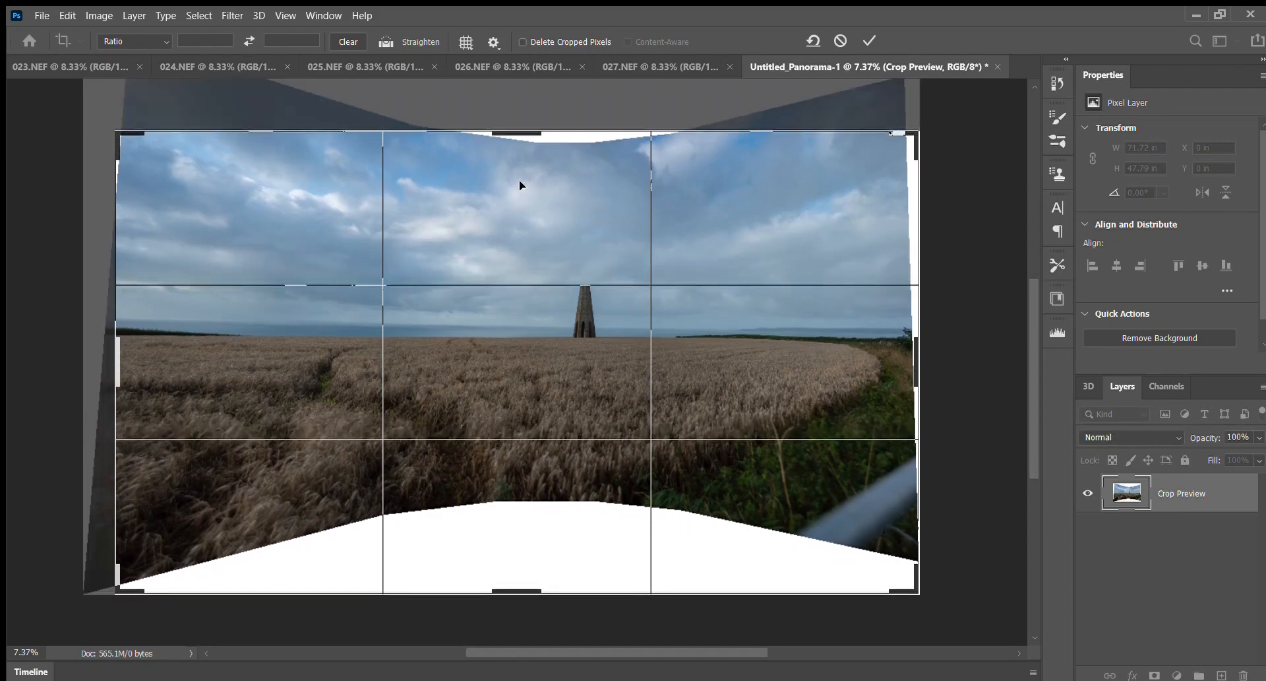
{"action": "left_click_drag", "start_coordinate": [523, 597], "coordinate": [520, 557]}
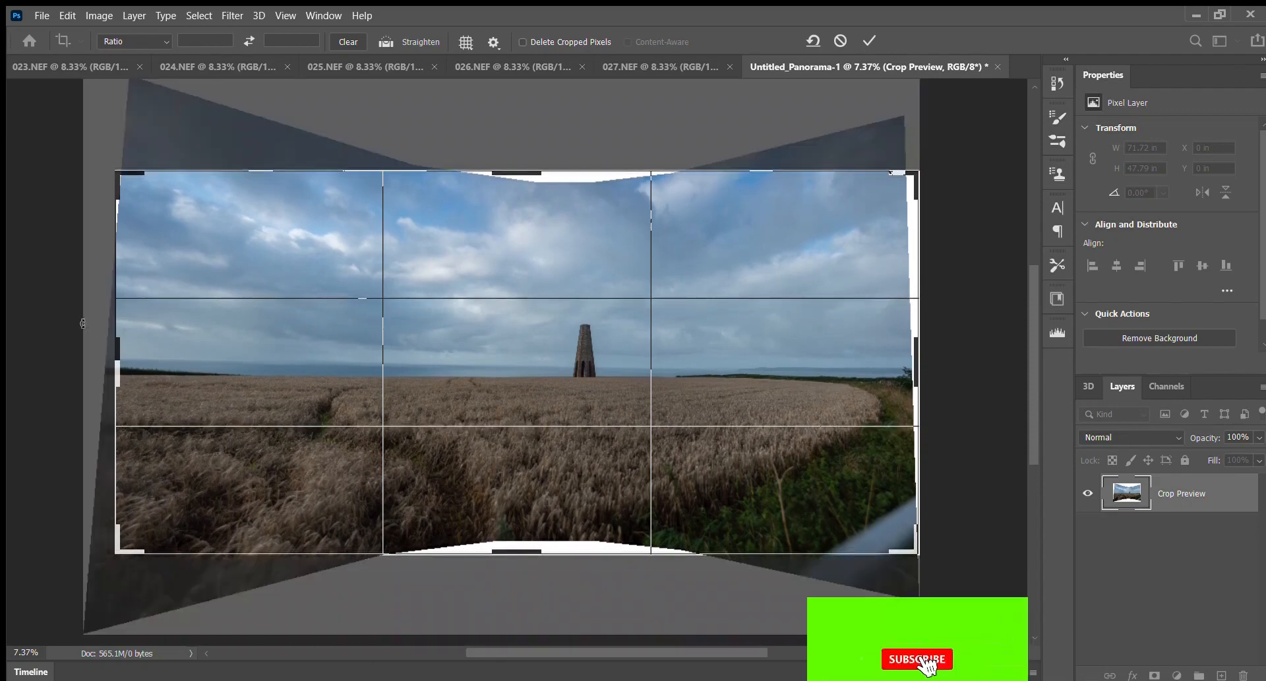
{"action": "left_click_drag", "start_coordinate": [114, 364], "coordinate": [113, 365]}
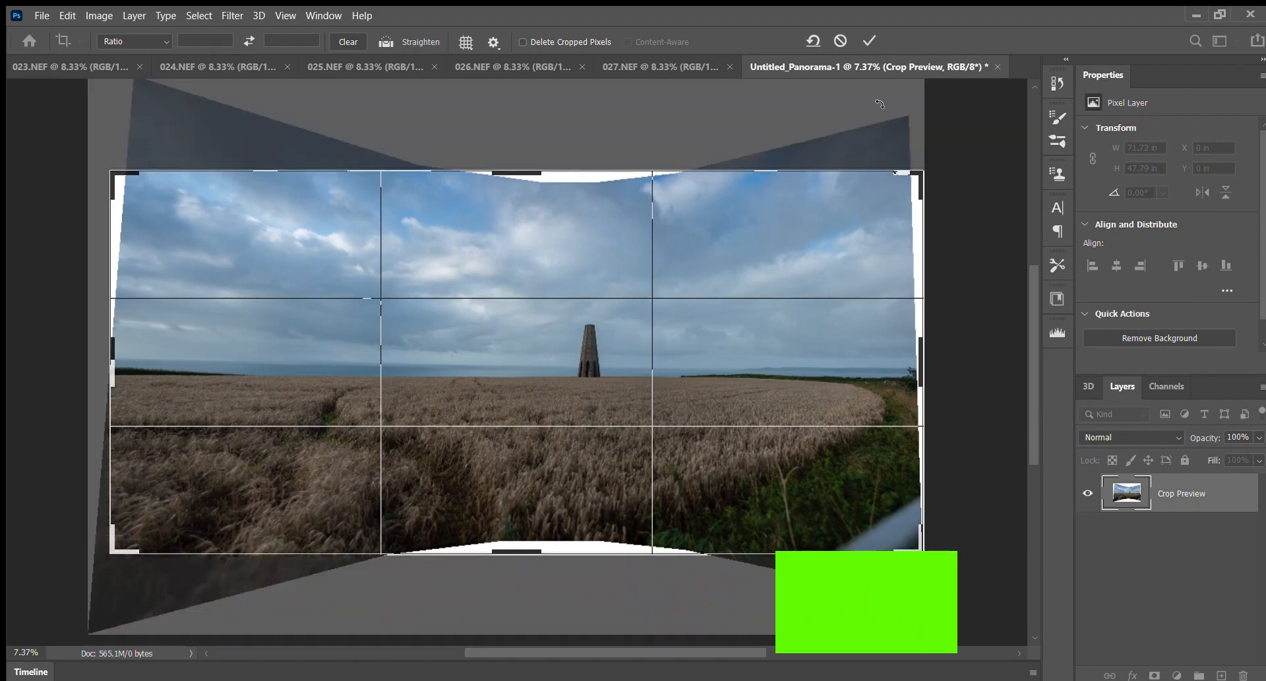
{"action": "left_click", "coordinate": [868, 41]}
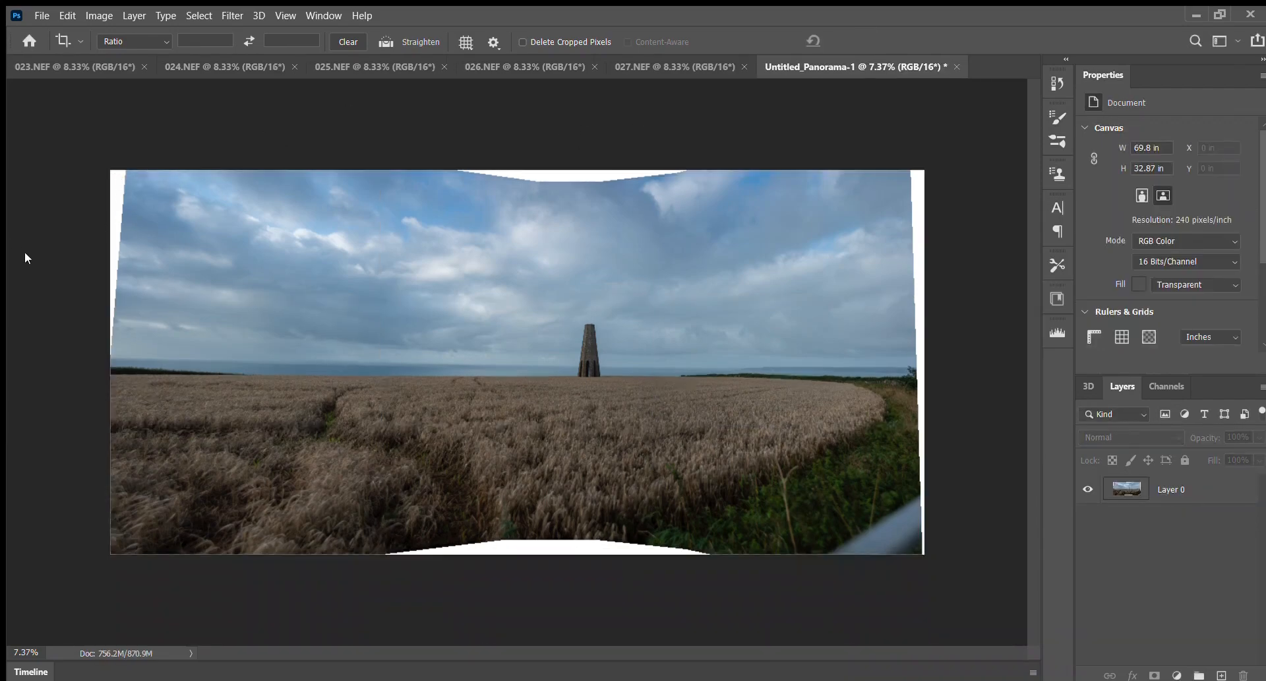
- Fill the white gap along the left edge of Layer 0 with sampled sky, using the Healing Brush at size 275
{"action": "key", "text": "j"}
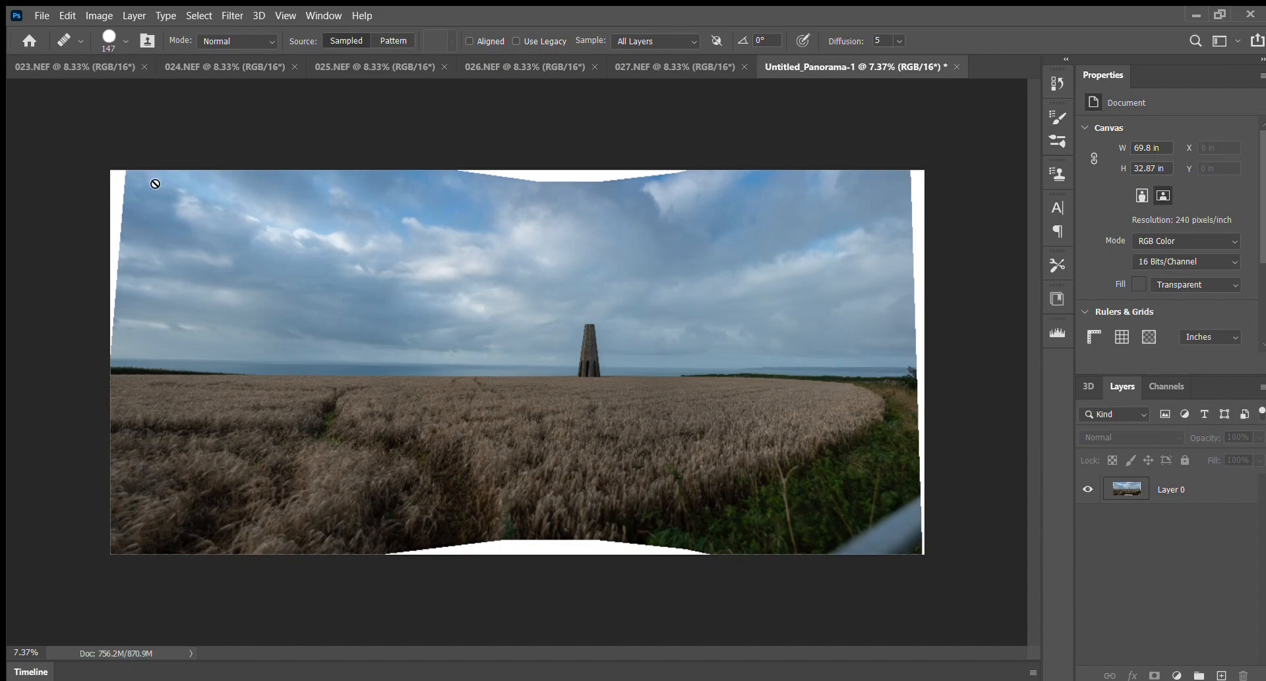
{"action": "left_click", "coordinate": [1122, 487]}
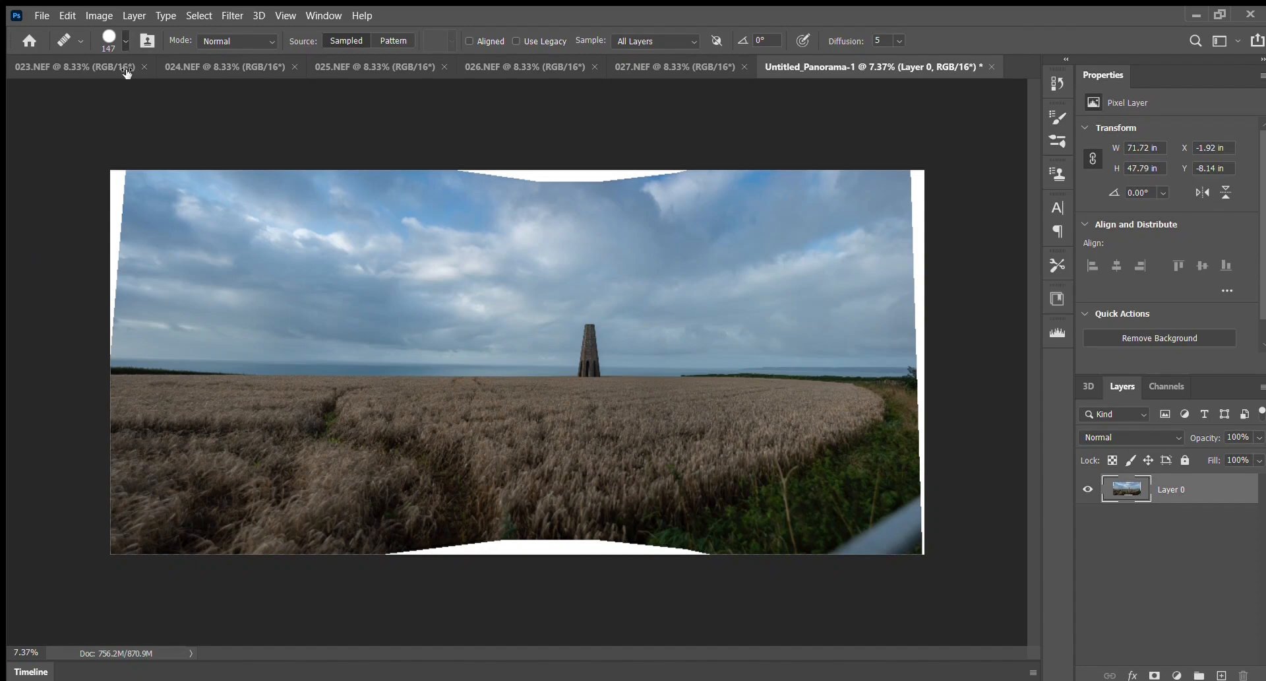
{"action": "key", "text": "bracketright"}
{"action": "key", "text": "bracketright"}
{"action": "key", "text": "bracketright"}
{"action": "key", "text": "bracketright"}
{"action": "key", "text": "bracketright"}
{"action": "key", "text": "bracketright"}
{"action": "left_click", "coordinate": [139, 185], "text": "alt"}
{"action": "mouse_move", "coordinate": [113, 174]}
{"action": "left_mouse_down"}
{"action": "mouse_move", "coordinate": [122, 268]}
{"action": "mouse_move", "coordinate": [121, 180]}
{"action": "left_mouse_up"}
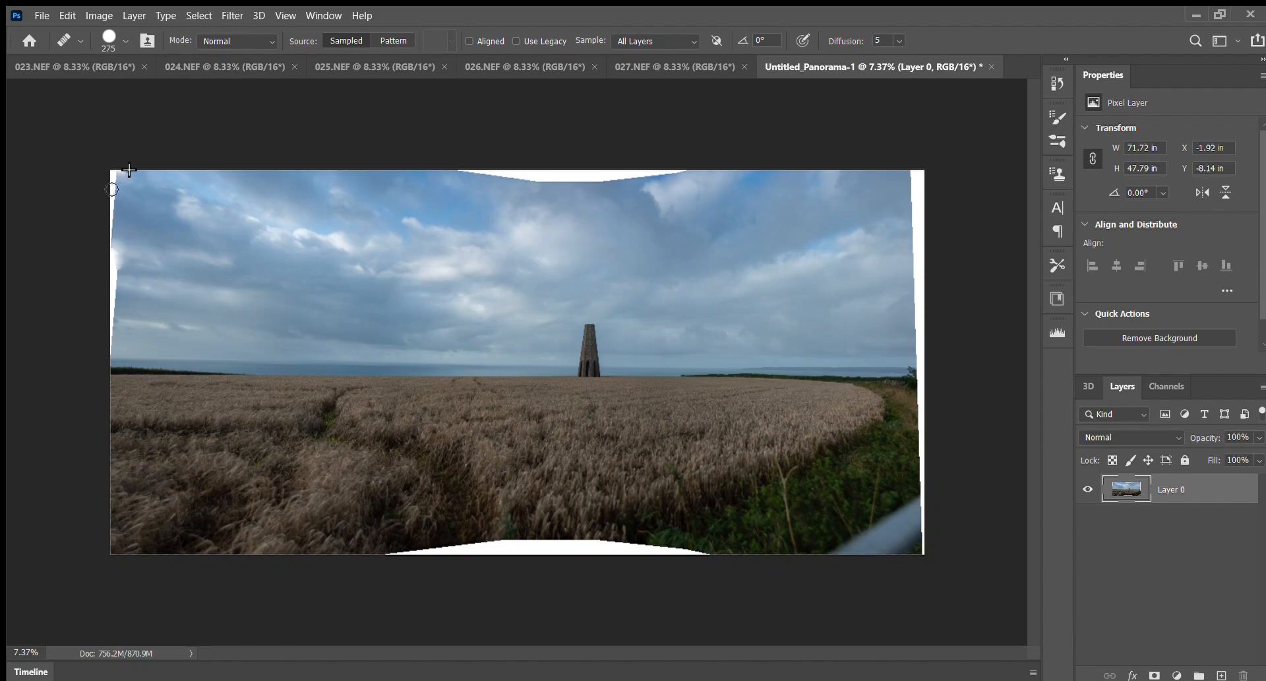
{"action": "mouse_move", "coordinate": [120, 257]}
{"action": "left_mouse_down"}
{"action": "mouse_move", "coordinate": [115, 313]}
{"action": "mouse_move", "coordinate": [116, 249]}
{"action": "mouse_move", "coordinate": [111, 346]}
{"action": "mouse_move", "coordinate": [111, 280]}
{"action": "mouse_move", "coordinate": [114, 307]}
{"action": "left_mouse_up"}
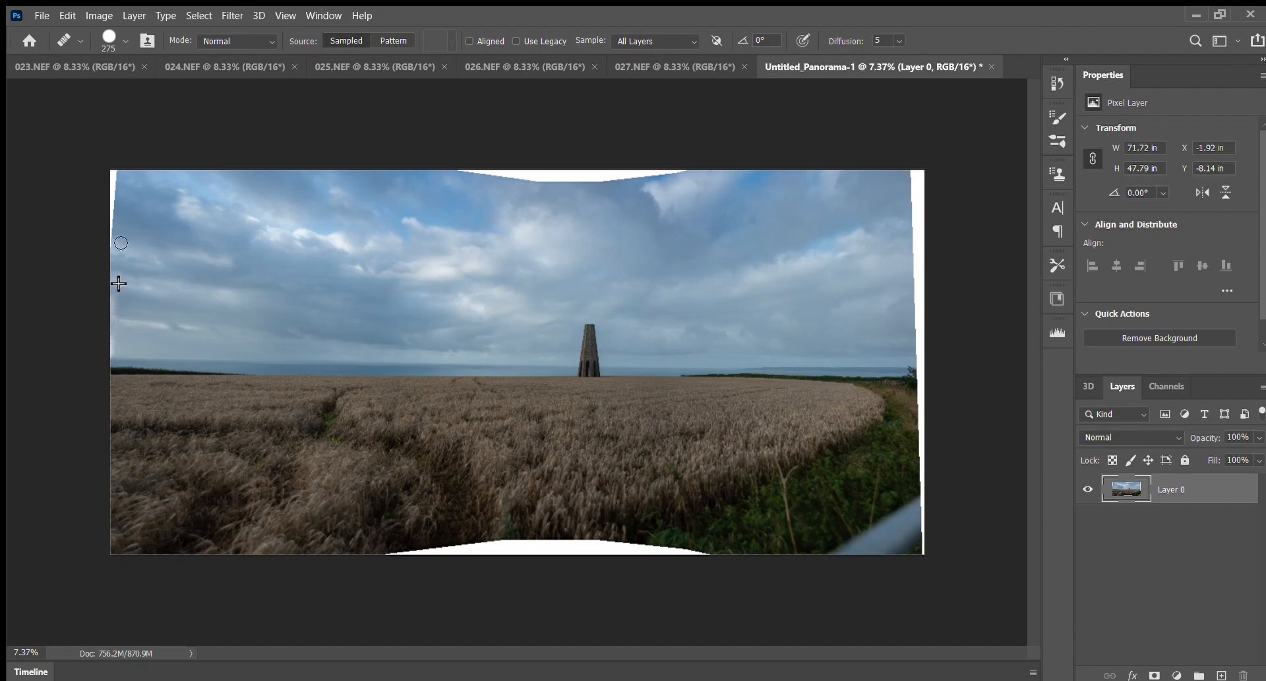
{"action": "left_click", "coordinate": [127, 187], "text": "alt"}
{"action": "left_click_drag", "start_coordinate": [123, 185], "coordinate": [116, 248]}
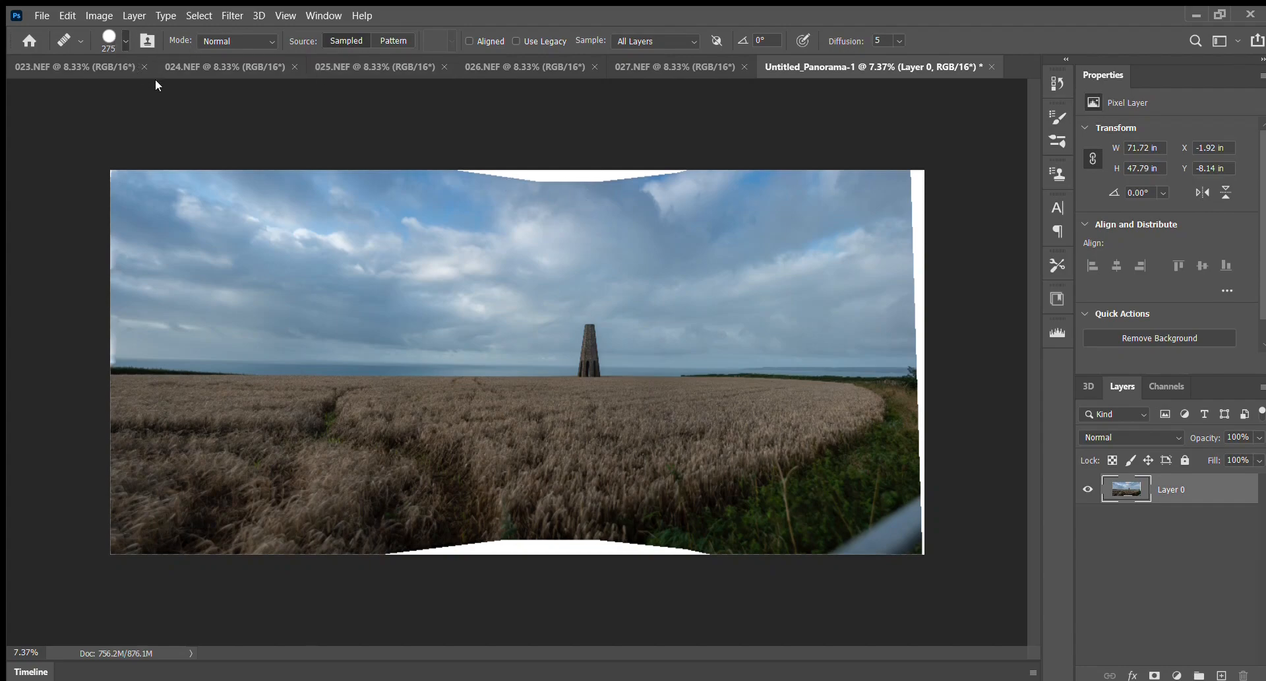
- Heal the white gap at the middle of the sky's upper edge with sampled cloud, using a brush size of 389
{"action": "key", "text": "]"}
{"action": "left_click", "coordinate": [524, 224]}
{"action": "mouse_move", "coordinate": [544, 185]}
{"action": "left_mouse_down"}
{"action": "mouse_move", "coordinate": [466, 186]}
{"action": "mouse_move", "coordinate": [659, 190]}
{"action": "mouse_move", "coordinate": [683, 177]}
{"action": "mouse_move", "coordinate": [453, 175]}
{"action": "left_mouse_up"}
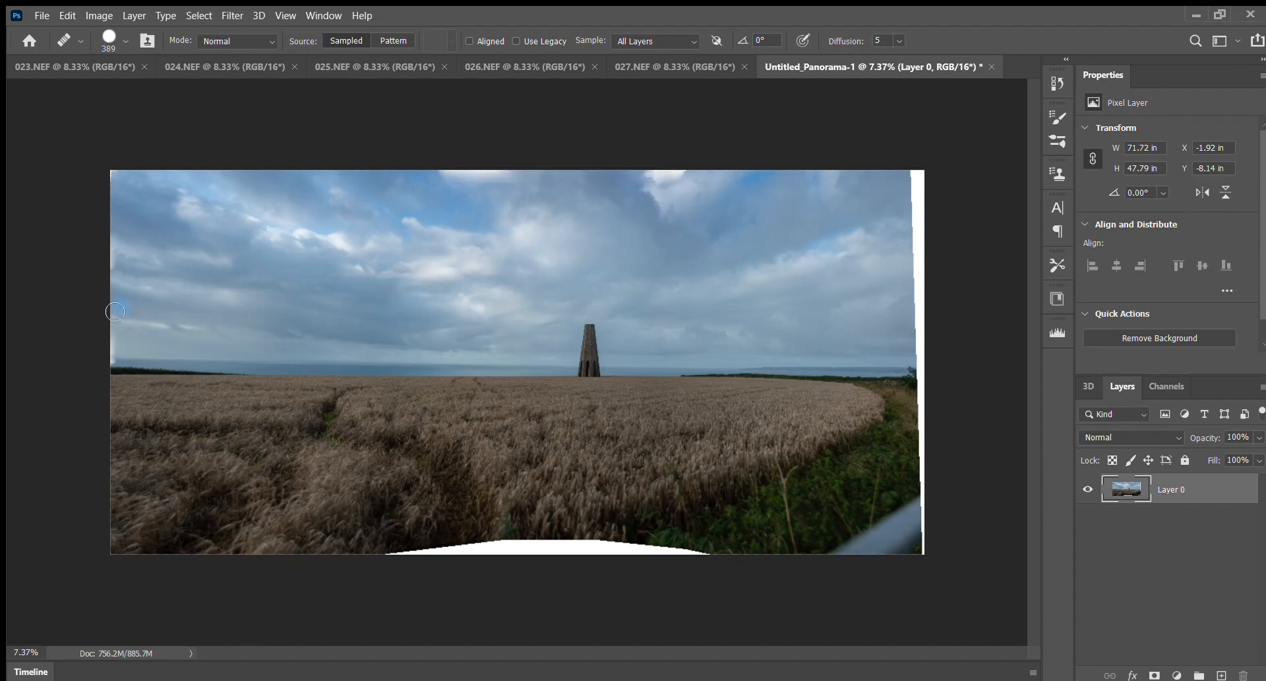
- Fill the white strip along the panorama's right edge with cloned sky and grass, using the Clone Stamp at size 338
{"action": "key", "text": "s"}
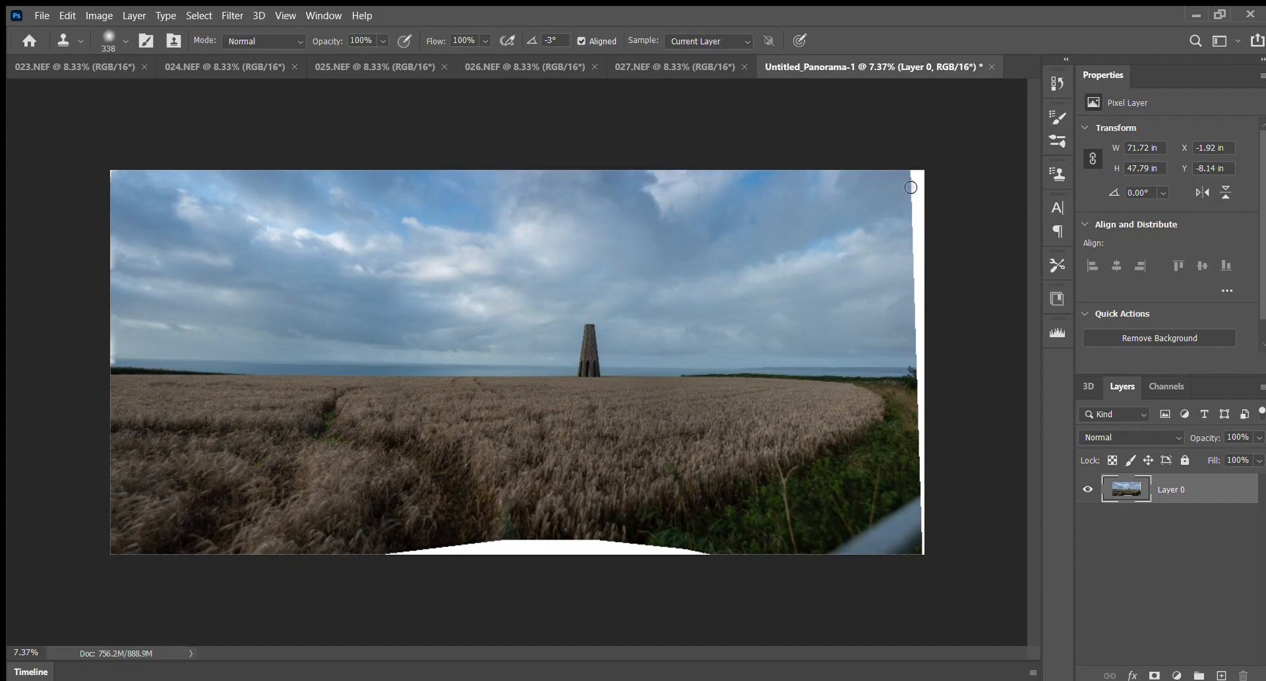
{"action": "mouse_move", "coordinate": [911, 187]}
{"action": "left_mouse_down"}
{"action": "mouse_move", "coordinate": [925, 216]}
{"action": "mouse_move", "coordinate": [915, 208]}
{"action": "mouse_move", "coordinate": [922, 367]}
{"action": "mouse_move", "coordinate": [912, 343]}
{"action": "left_mouse_up"}
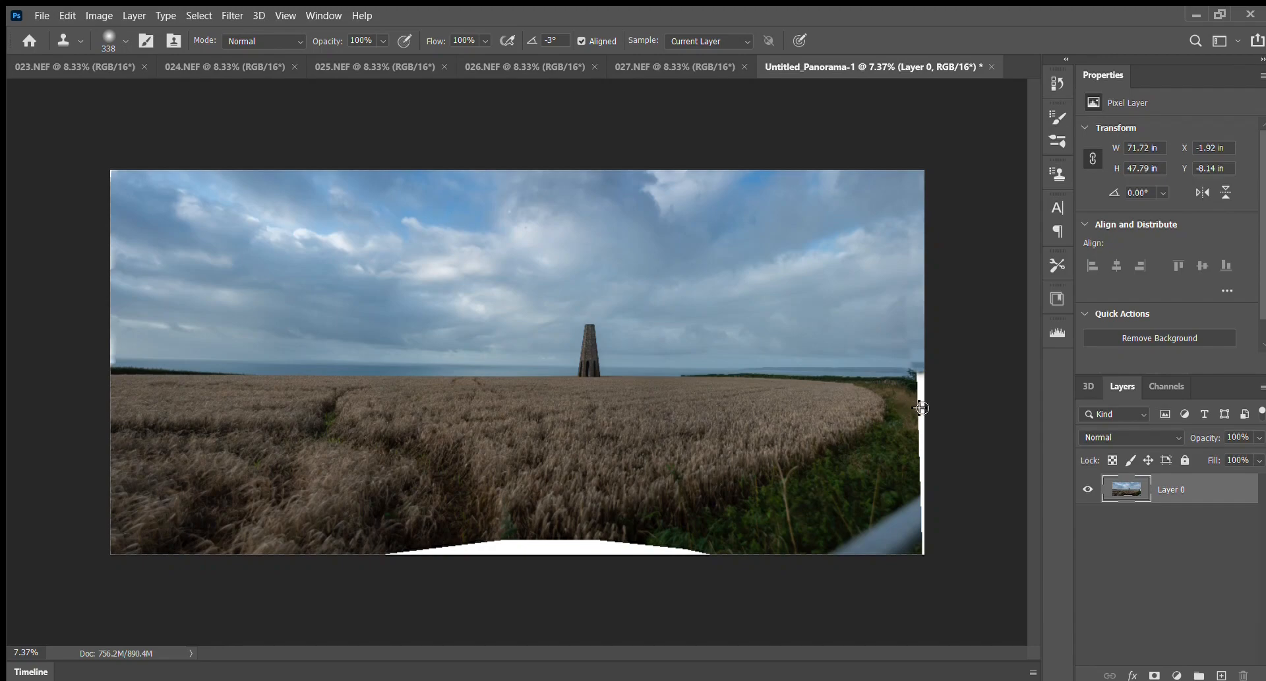
{"action": "mouse_move", "coordinate": [907, 410]}
{"action": "left_mouse_down"}
{"action": "mouse_move", "coordinate": [919, 373]}
{"action": "mouse_move", "coordinate": [924, 563]}
{"action": "left_mouse_up"}
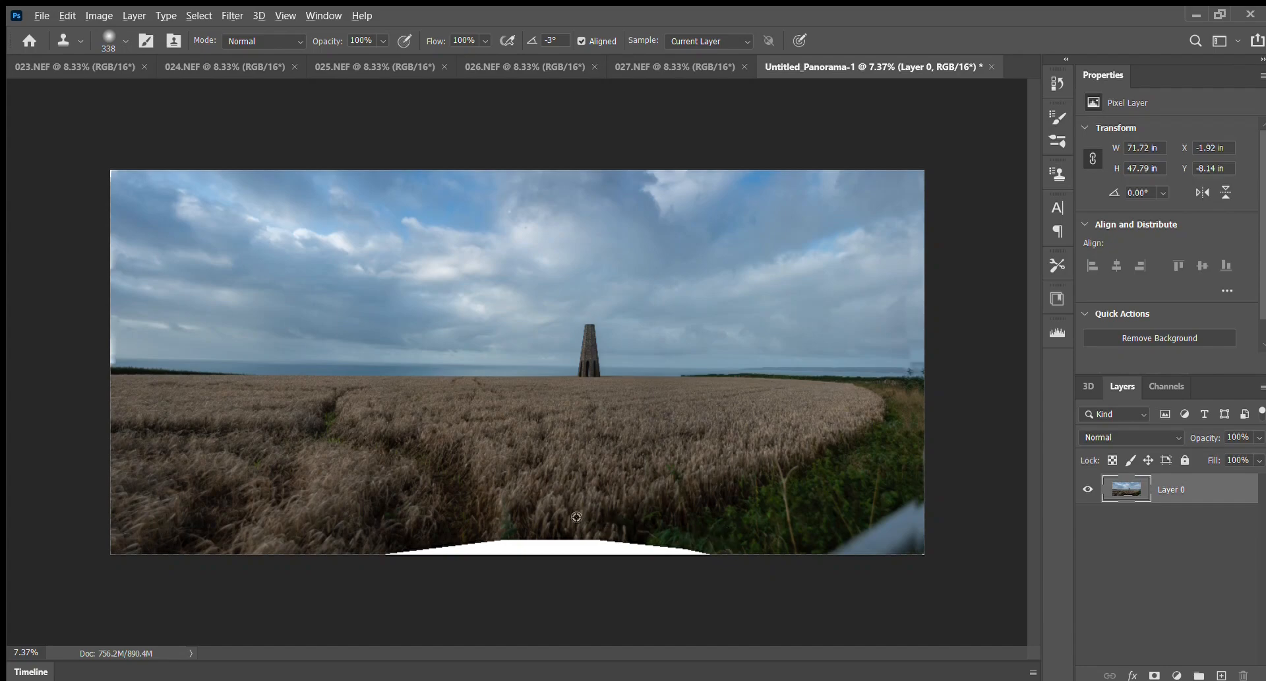
- Clone field texture over the white gap along the panorama's bottom edge and vegetation over the railing in the lower-right corner
{"action": "mouse_move", "coordinate": [578, 534]}
{"action": "left_mouse_down"}
{"action": "mouse_move", "coordinate": [643, 546]}
{"action": "mouse_move", "coordinate": [432, 553]}
{"action": "mouse_move", "coordinate": [472, 553]}
{"action": "mouse_move", "coordinate": [428, 553]}
{"action": "left_mouse_up"}
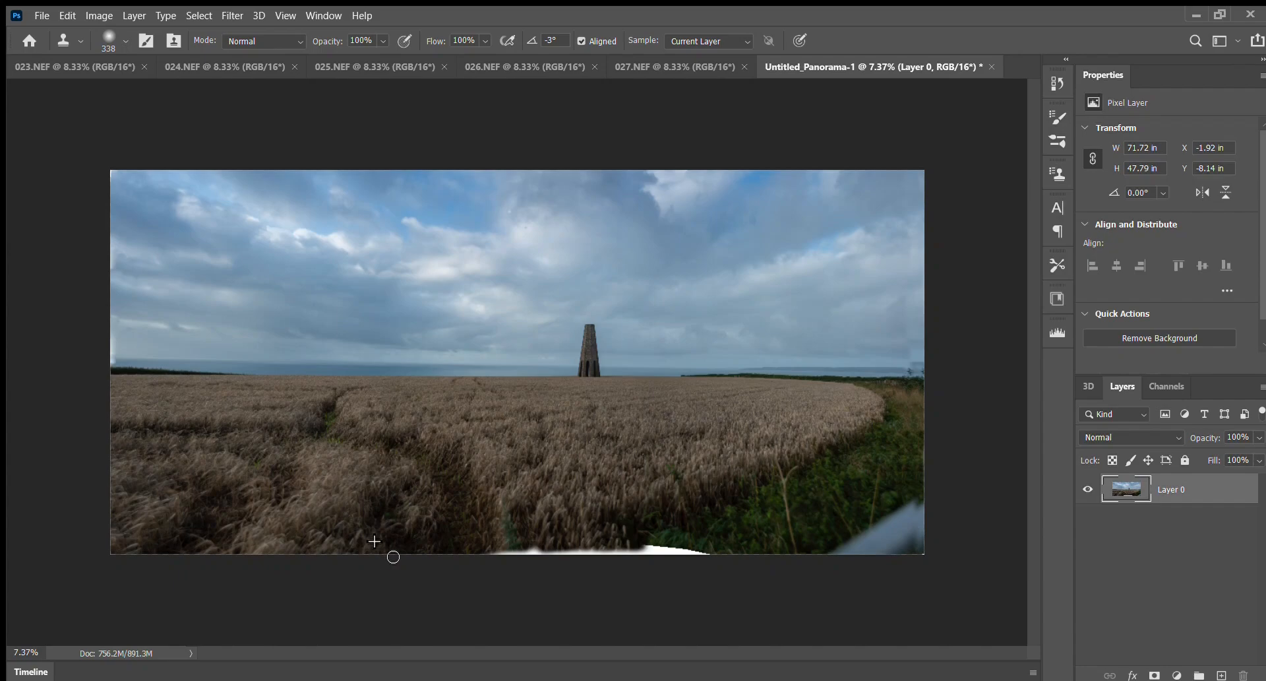
{"action": "mouse_move", "coordinate": [461, 554]}
{"action": "left_mouse_down"}
{"action": "mouse_move", "coordinate": [718, 554]}
{"action": "mouse_move", "coordinate": [469, 561]}
{"action": "mouse_move", "coordinate": [491, 561]}
{"action": "mouse_move", "coordinate": [454, 547]}
{"action": "left_mouse_up"}
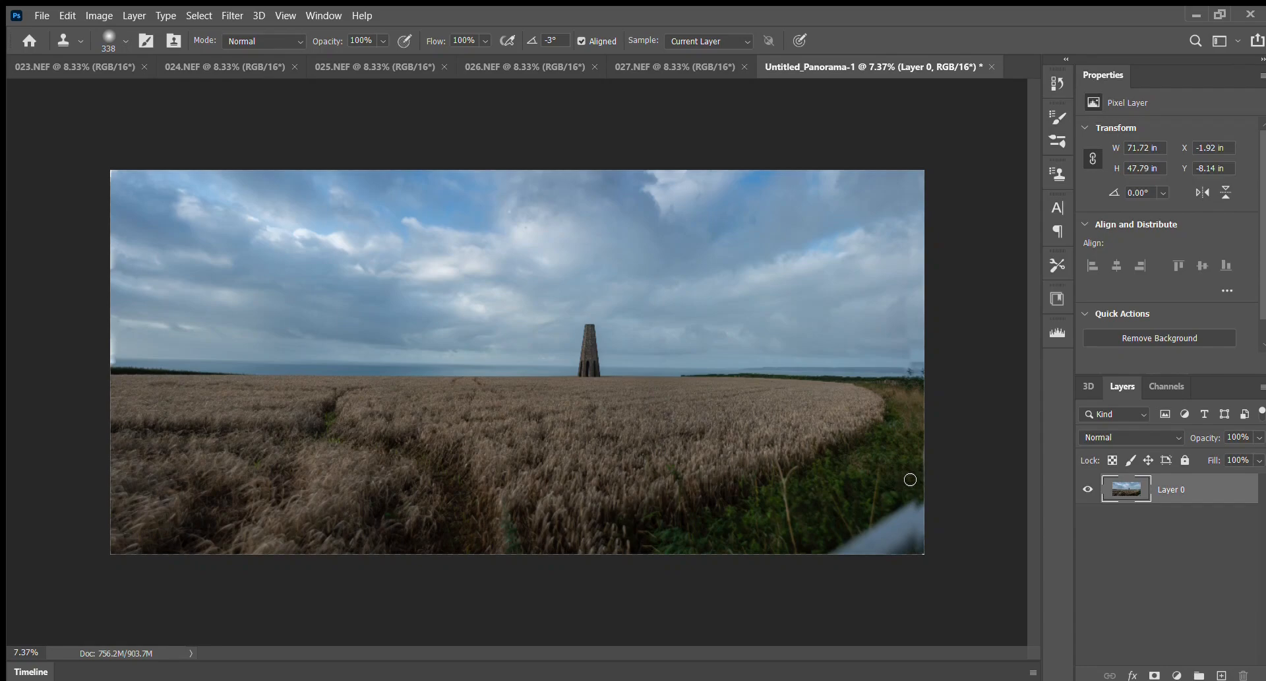
{"action": "mouse_move", "coordinate": [911, 480]}
{"action": "left_mouse_down"}
{"action": "mouse_move", "coordinate": [922, 505]}
{"action": "mouse_move", "coordinate": [896, 507]}
{"action": "mouse_move", "coordinate": [920, 505]}
{"action": "mouse_move", "coordinate": [920, 532]}
{"action": "mouse_move", "coordinate": [922, 499]}
{"action": "mouse_move", "coordinate": [820, 560]}
{"action": "mouse_move", "coordinate": [878, 520]}
{"action": "mouse_move", "coordinate": [887, 539]}
{"action": "mouse_move", "coordinate": [849, 544]}
{"action": "mouse_move", "coordinate": [915, 548]}
{"action": "mouse_move", "coordinate": [906, 520]}
{"action": "mouse_move", "coordinate": [889, 535]}
{"action": "mouse_move", "coordinate": [906, 537]}
{"action": "mouse_move", "coordinate": [903, 509]}
{"action": "mouse_move", "coordinate": [926, 542]}
{"action": "mouse_move", "coordinate": [921, 563]}
{"action": "mouse_move", "coordinate": [885, 549]}
{"action": "mouse_move", "coordinate": [927, 550]}
{"action": "left_mouse_up"}
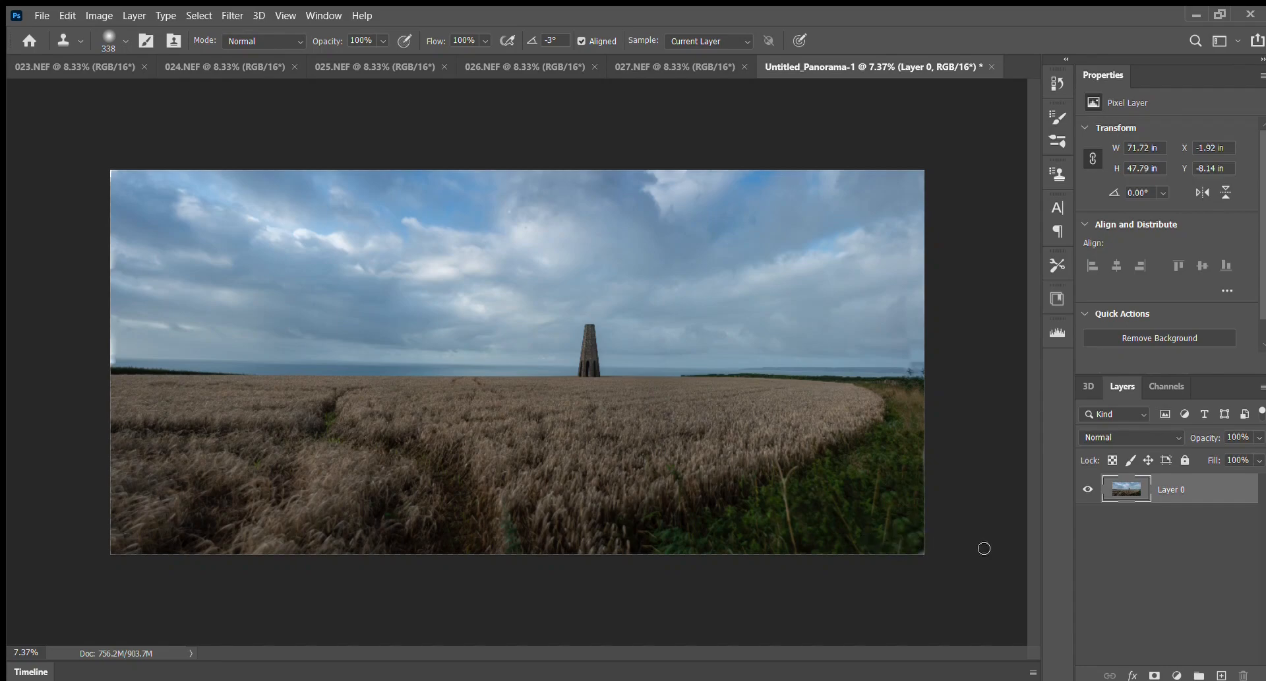